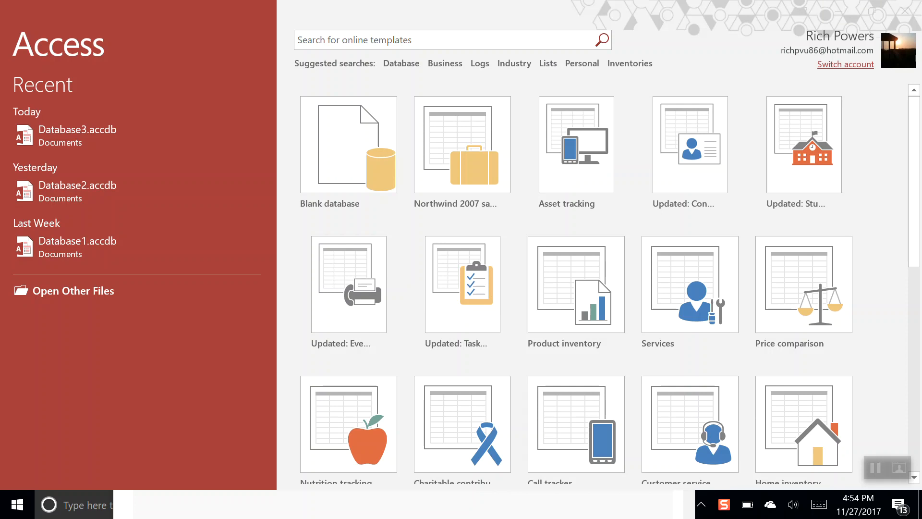
Launch Word 2016 and open the recent document Access Database Lab.docx.
left_click(17, 505)
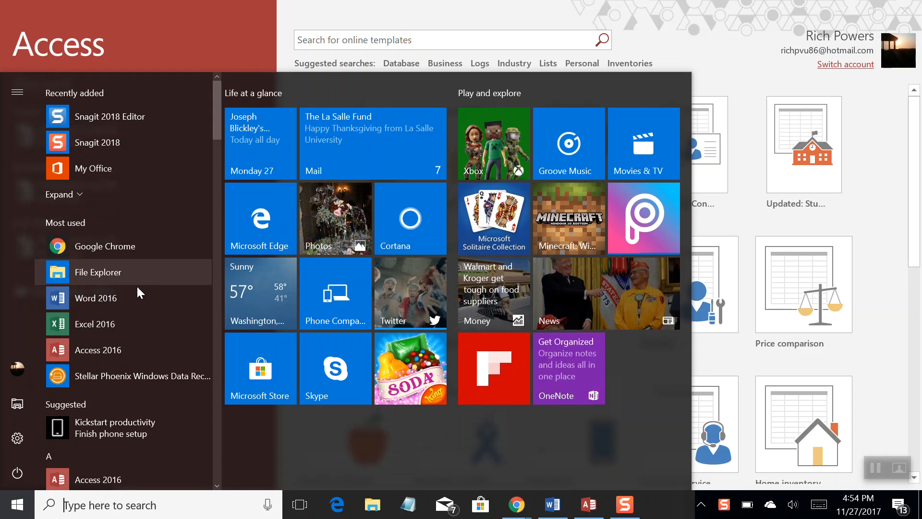
left_click(96, 301)
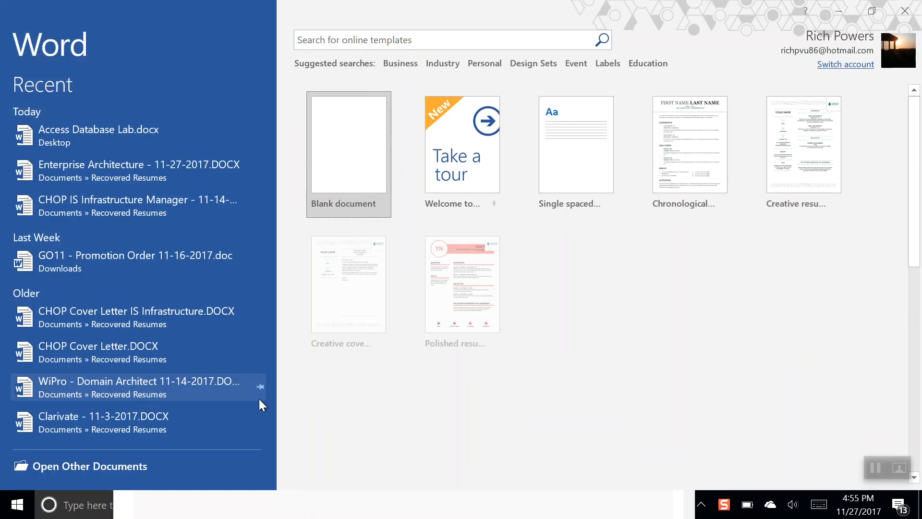
left_click(96, 132)
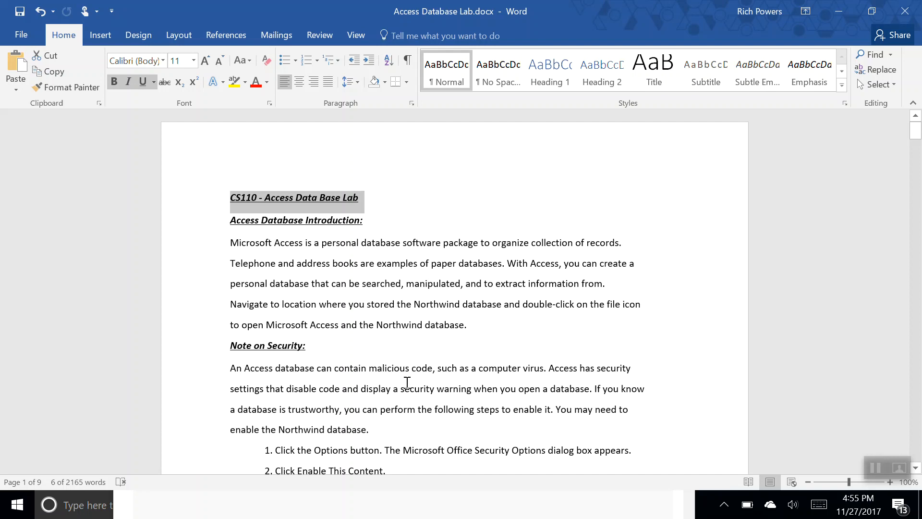
Read the lab document's Access introduction, security note, trusted location instructions and Access Navigation Pane section.
scroll(401, 341, "down", 2)
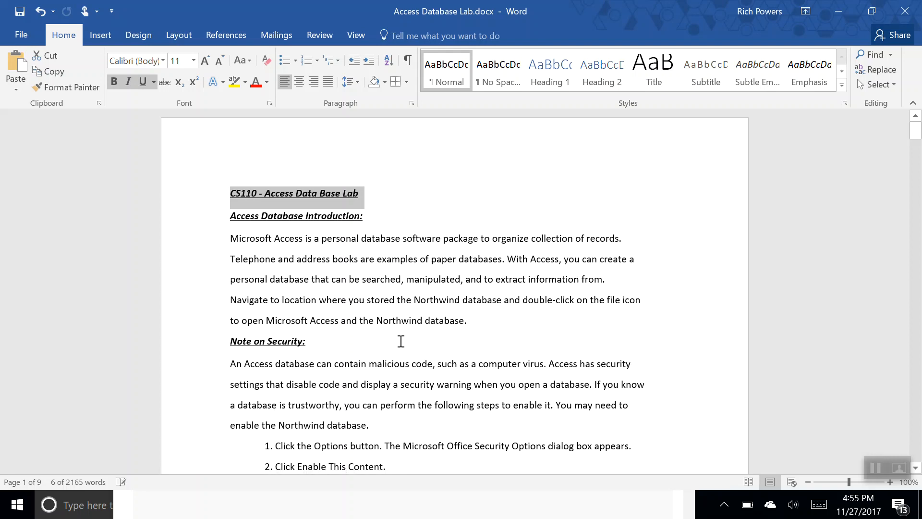
scroll(401, 342, "down", 3)
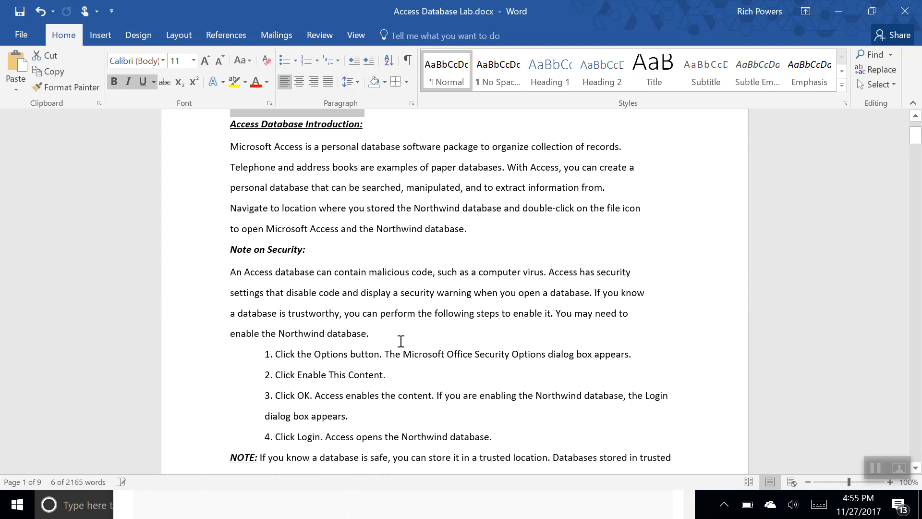
scroll(401, 341, "down", 7)
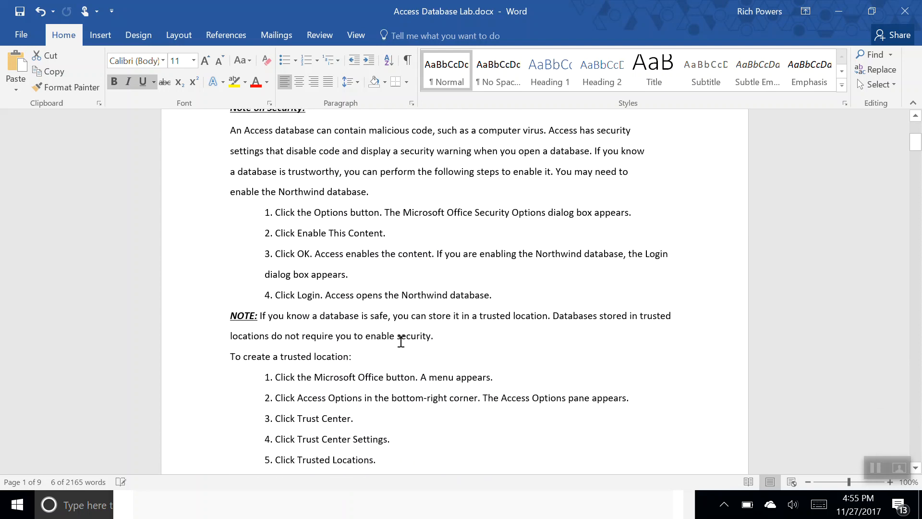
scroll(401, 341, "down", 6)
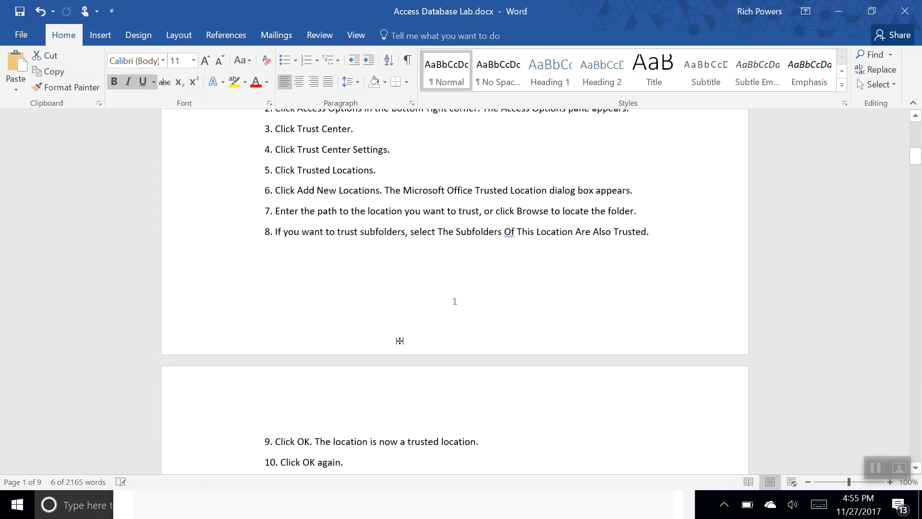
scroll(401, 341, "down", 6)
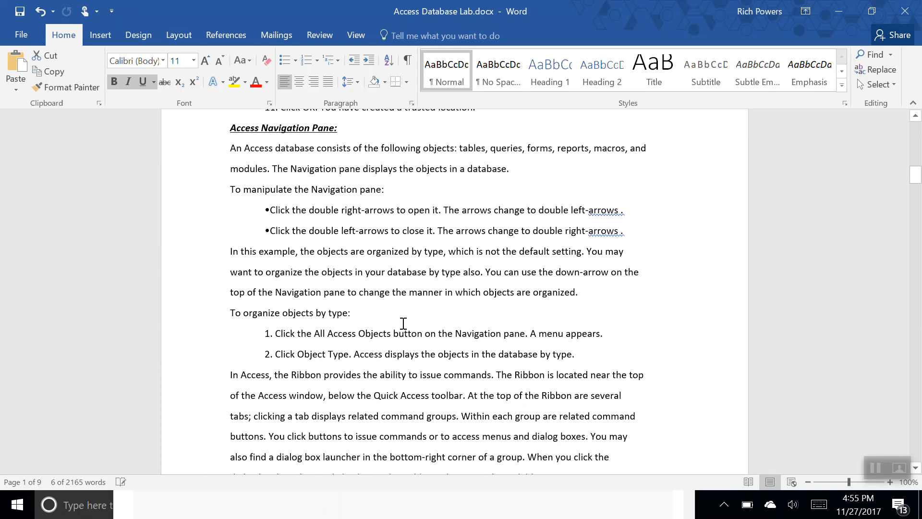
left_click_drag(401, 340, 414, 282)
left_click(391, 377)
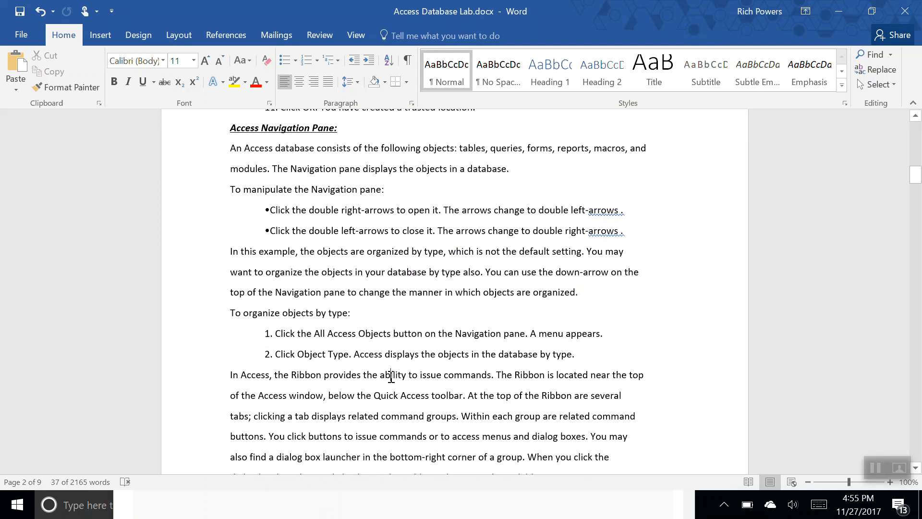
scroll(393, 379, "down", 3)
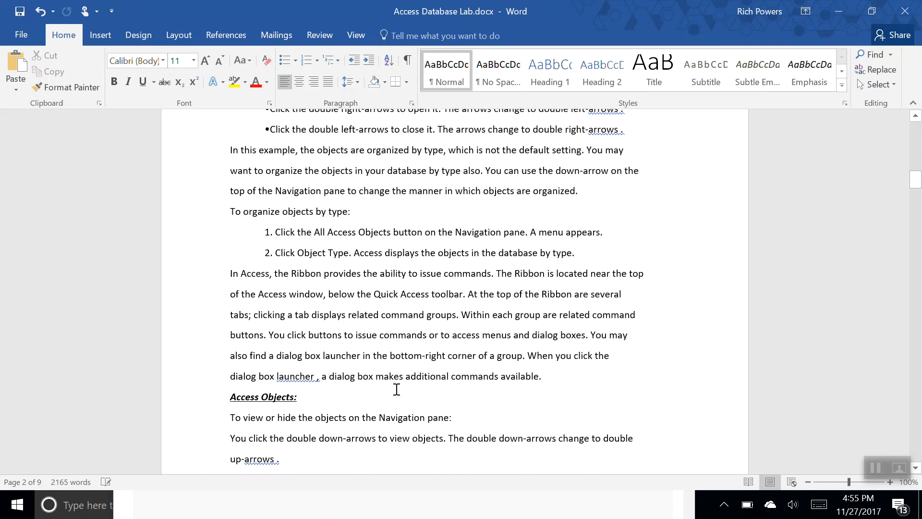
scroll(397, 389, "down", 1)
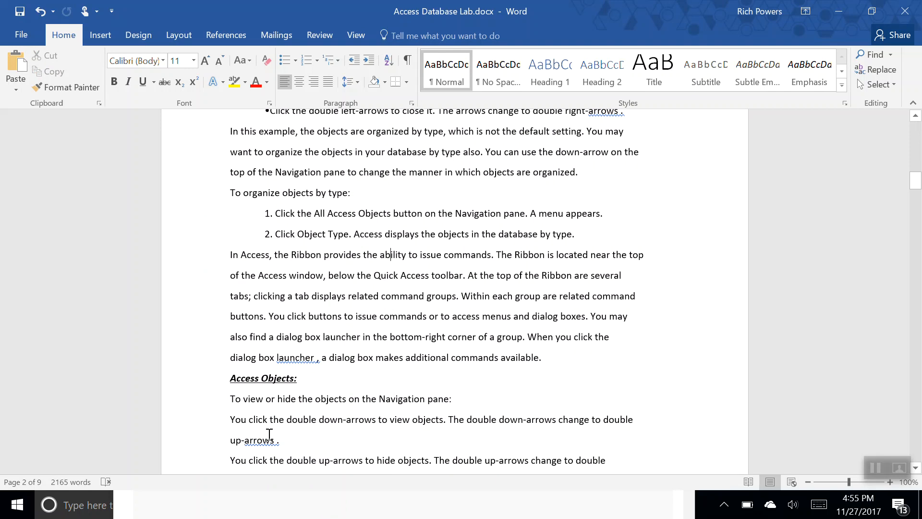
Read the Access Objects sections, including the descriptions of tables, queries, forms, reports, macros and modules.
scroll(385, 381, "down", 3)
scroll(385, 380, "down", 3)
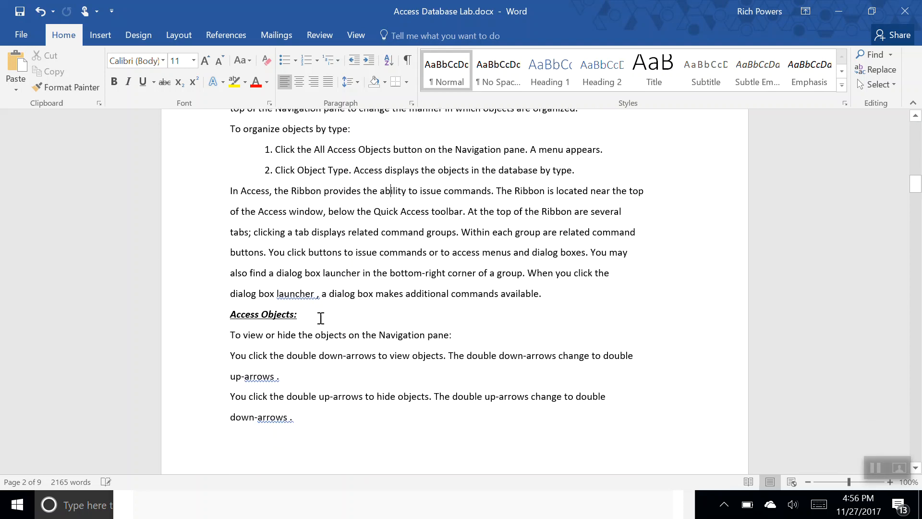
scroll(365, 380, "down", 7)
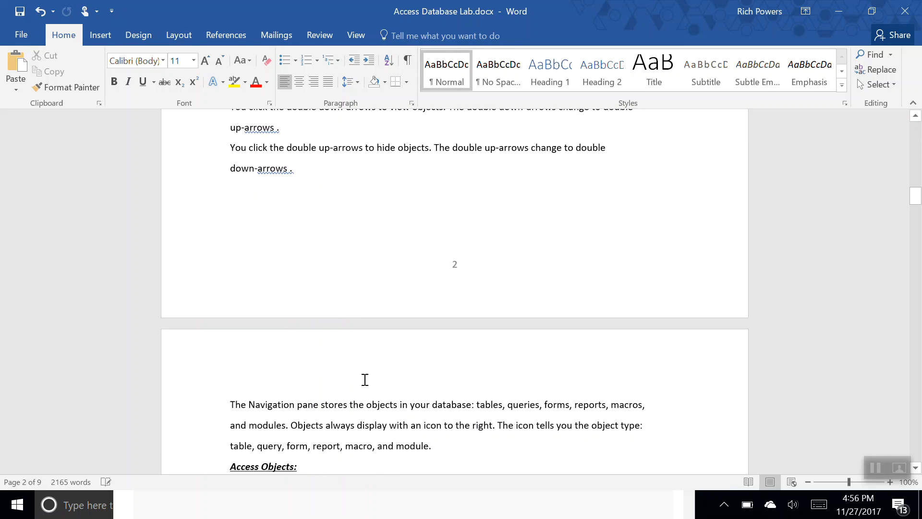
scroll(365, 380, "down", 10)
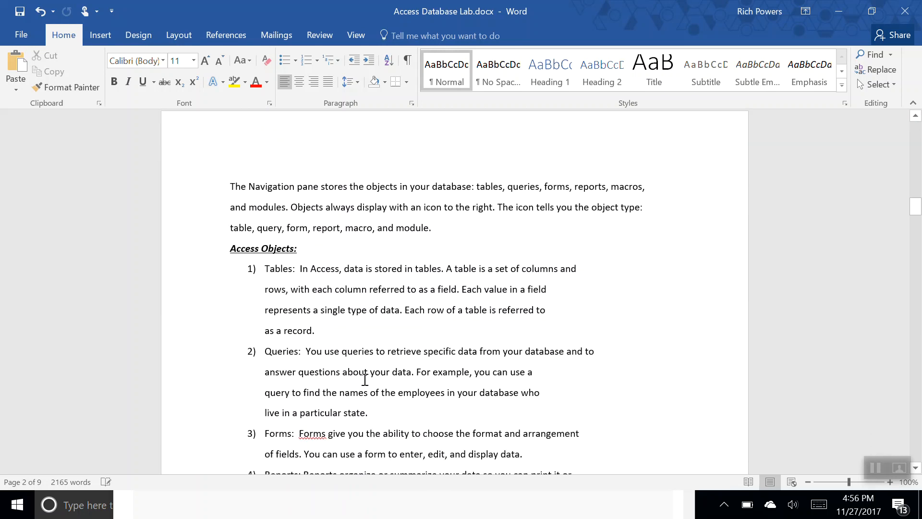
scroll(365, 380, "down", 4)
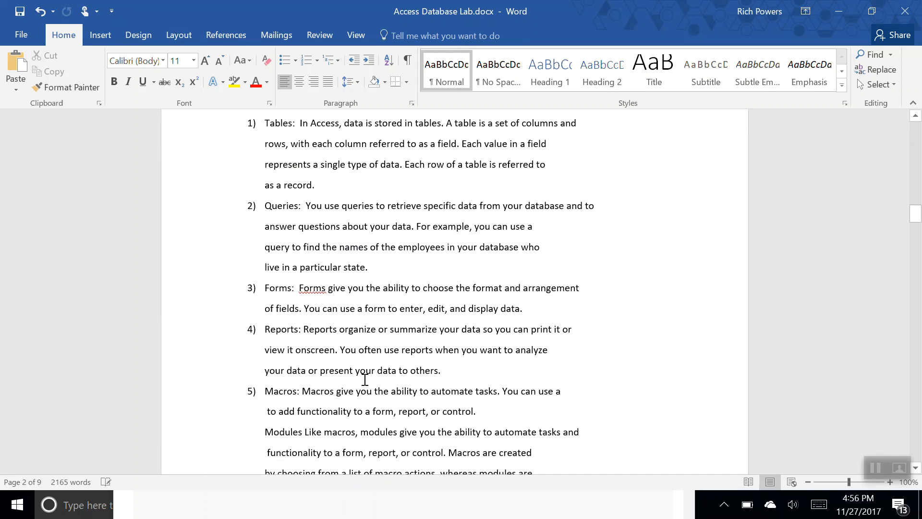
scroll(365, 380, "down", 6)
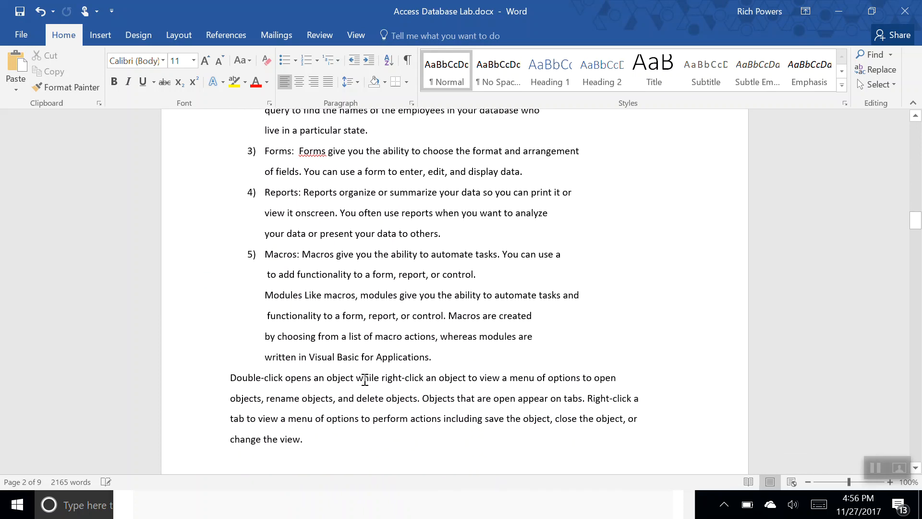
scroll(366, 380, "down", 15)
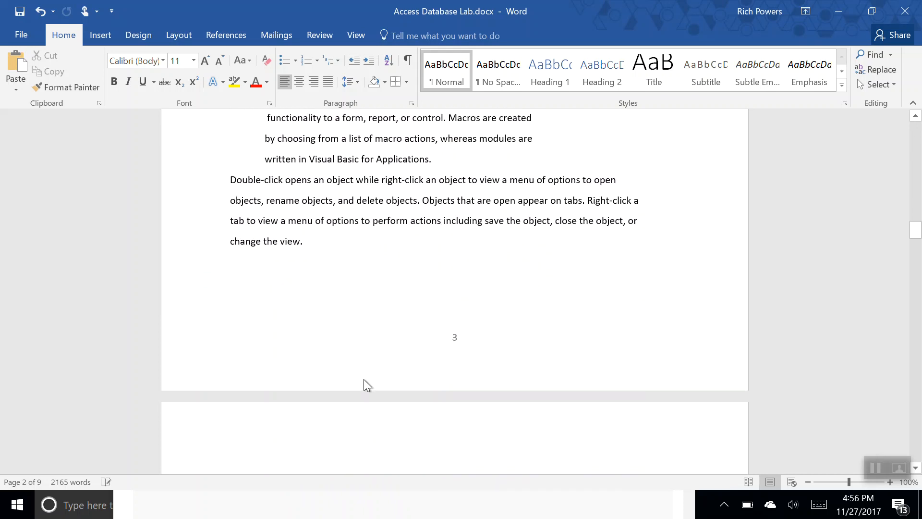
Read the sections on table views, closing a database, database templates and creating a blank database.
scroll(365, 380, "down", 12)
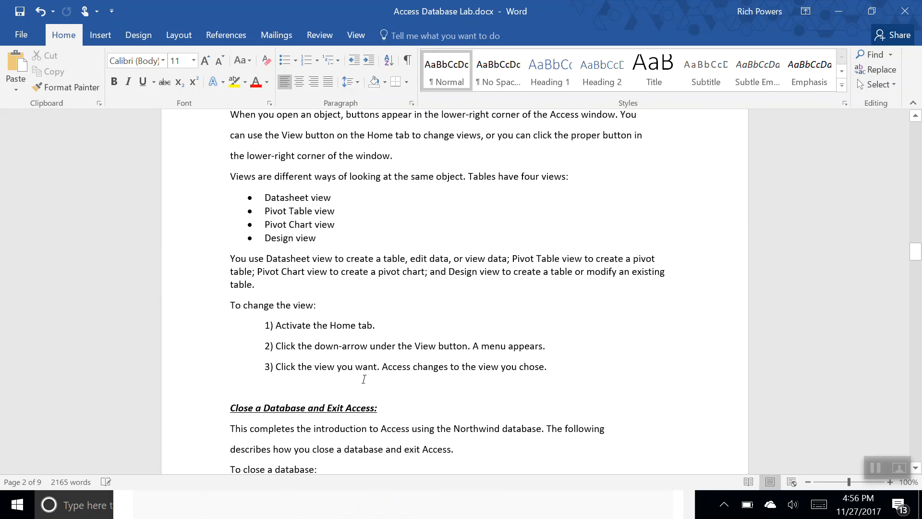
scroll(365, 380, "down", 20)
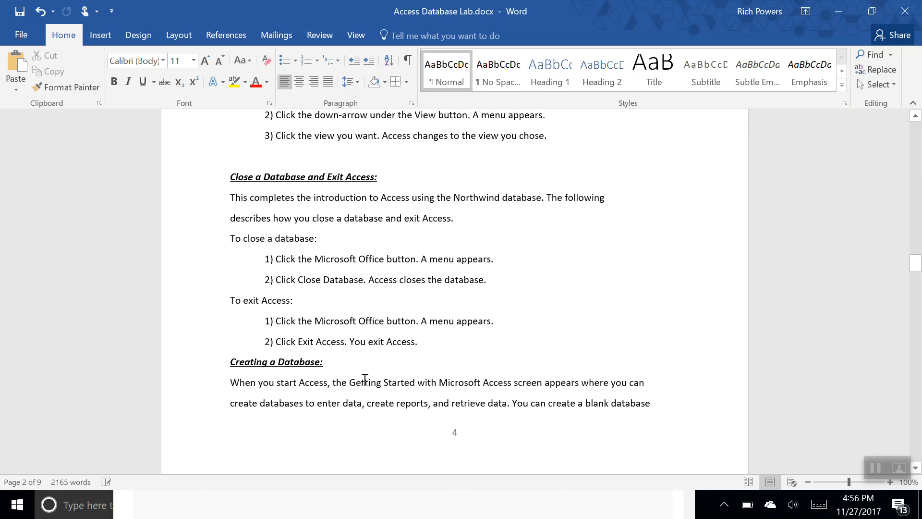
scroll(365, 380, "down", 10)
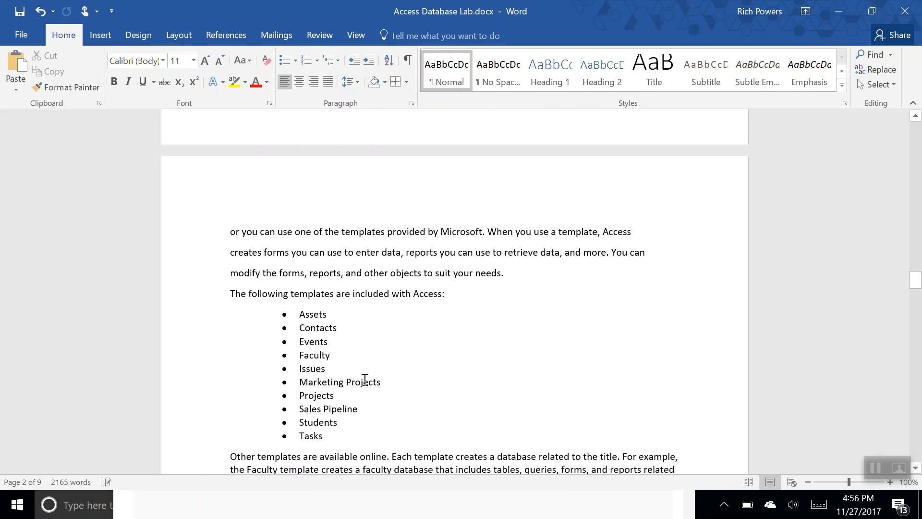
scroll(366, 380, "down", 20)
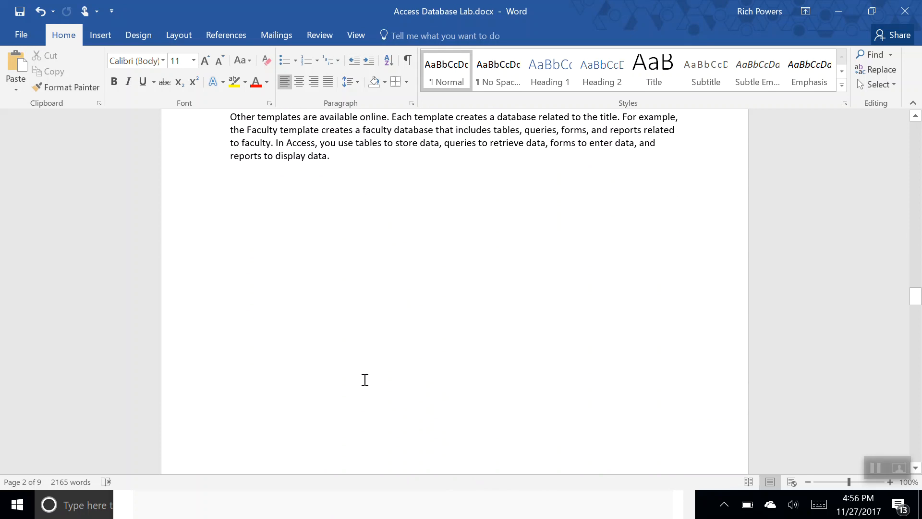
scroll(365, 380, "down", 15)
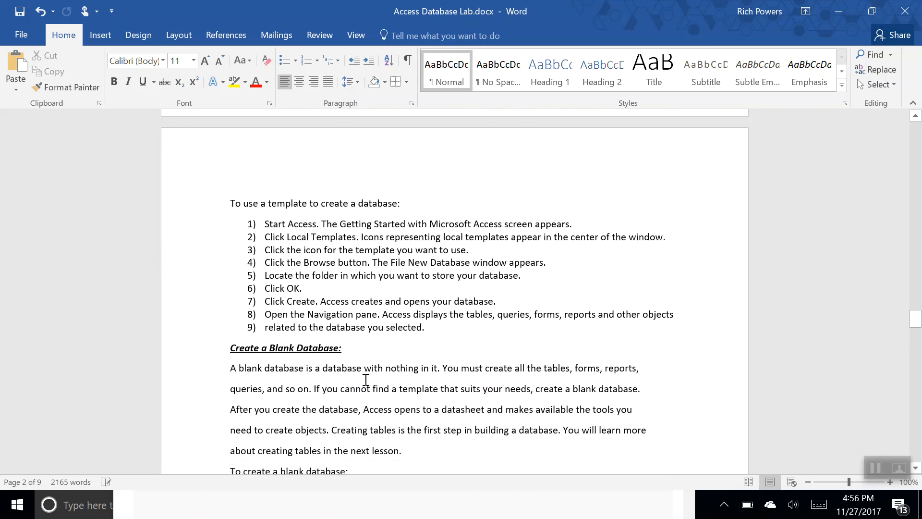
scroll(366, 379, "down", 15)
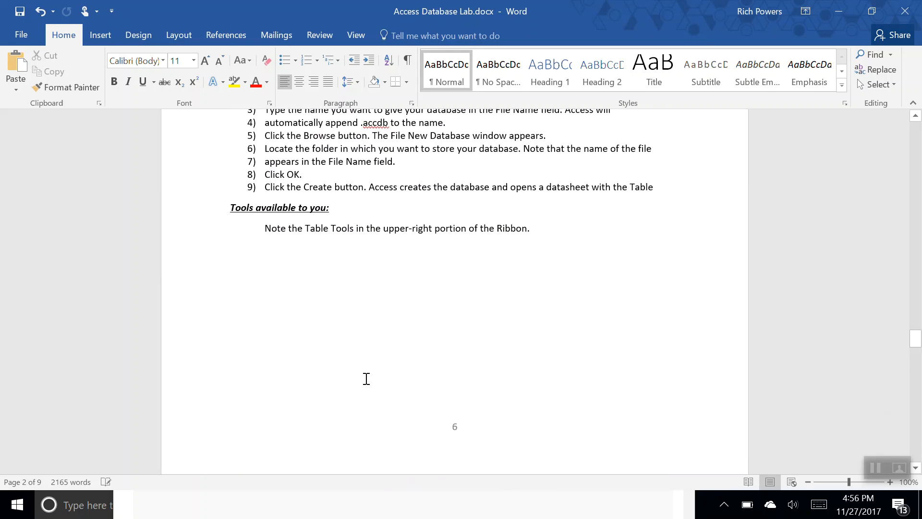
Look through the Lab Exercise questions to the end of the document, dismissing the news notification.
scroll(366, 380, "down", 4)
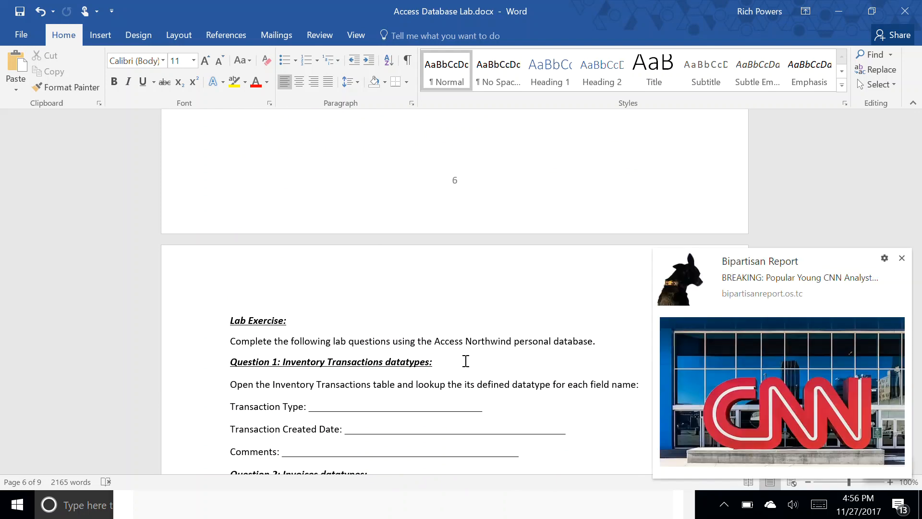
left_click(902, 258)
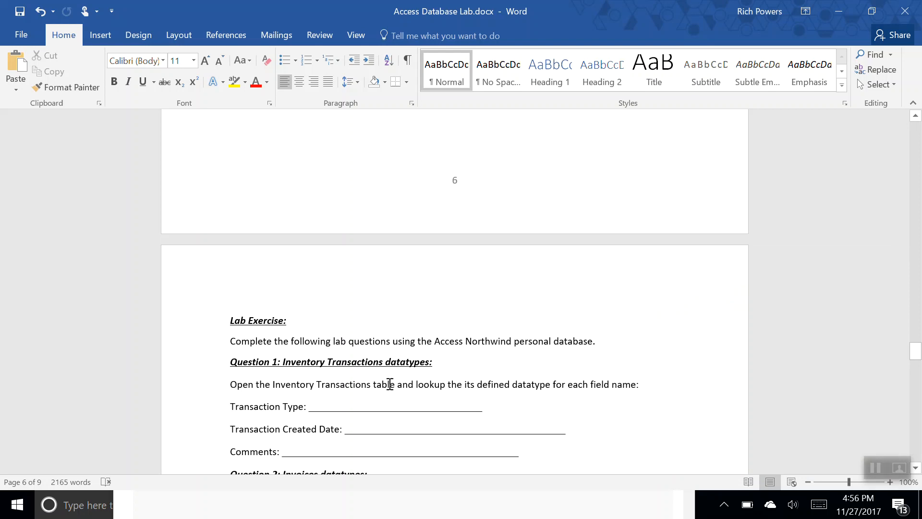
scroll(389, 382, "up", 1)
scroll(390, 384, "down", 4)
scroll(390, 384, "down", 10)
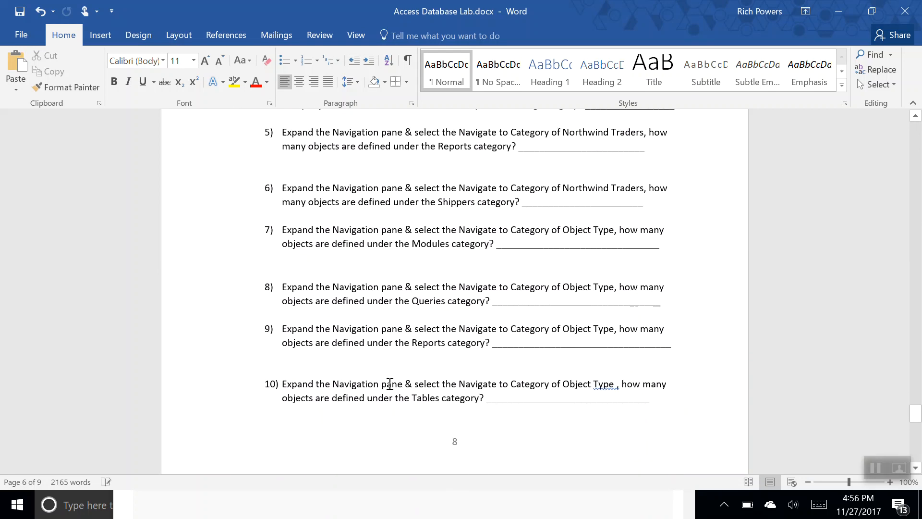
scroll(390, 384, "down", 8)
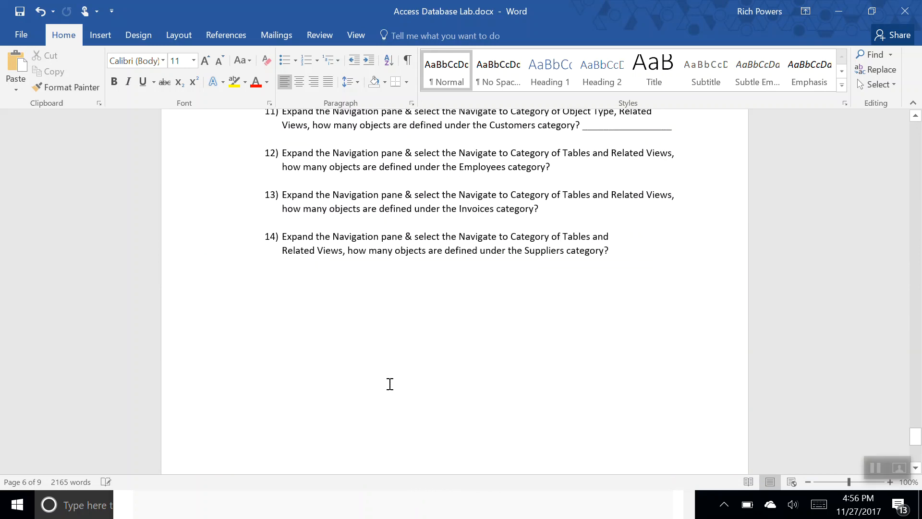
scroll(390, 384, "up", 1)
scroll(390, 384, "up", 1)
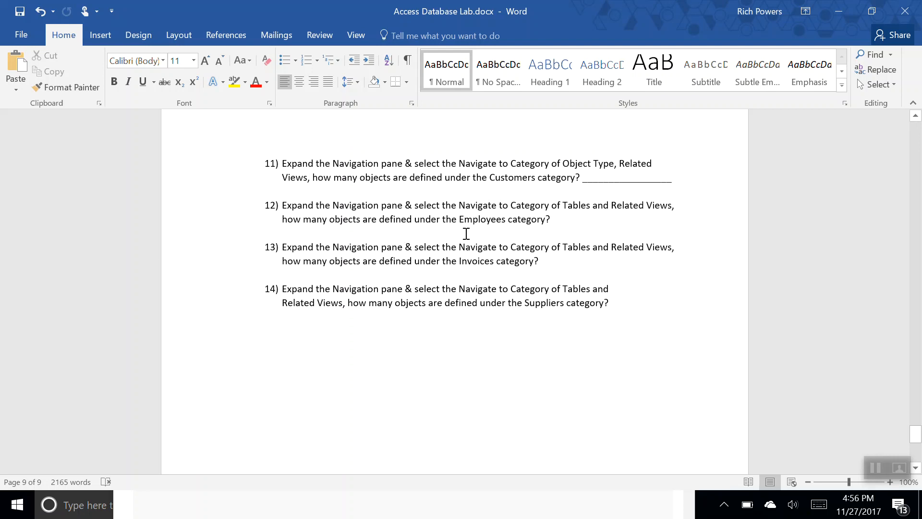
Look back over the lab questions and instructions, returning to the CS110 title on the first page.
scroll(466, 234, "up", 4)
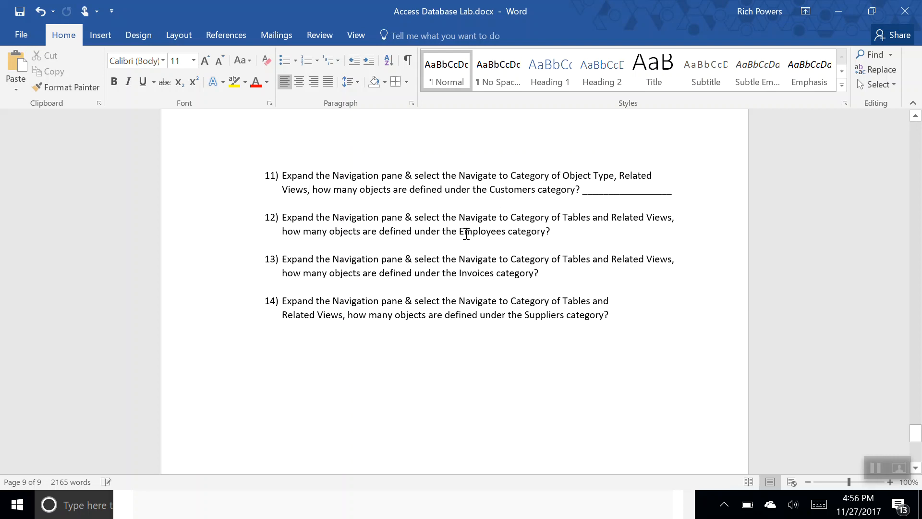
scroll(466, 234, "up", 20)
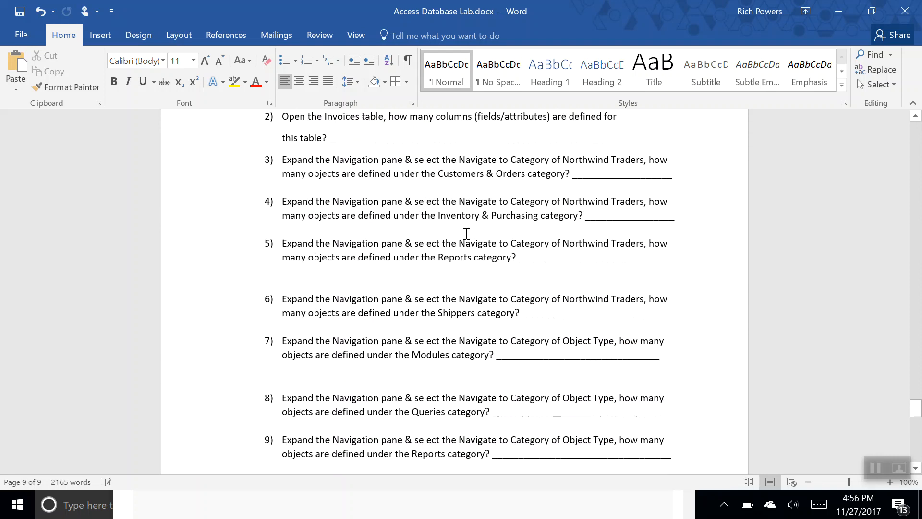
scroll(466, 234, "up", 20)
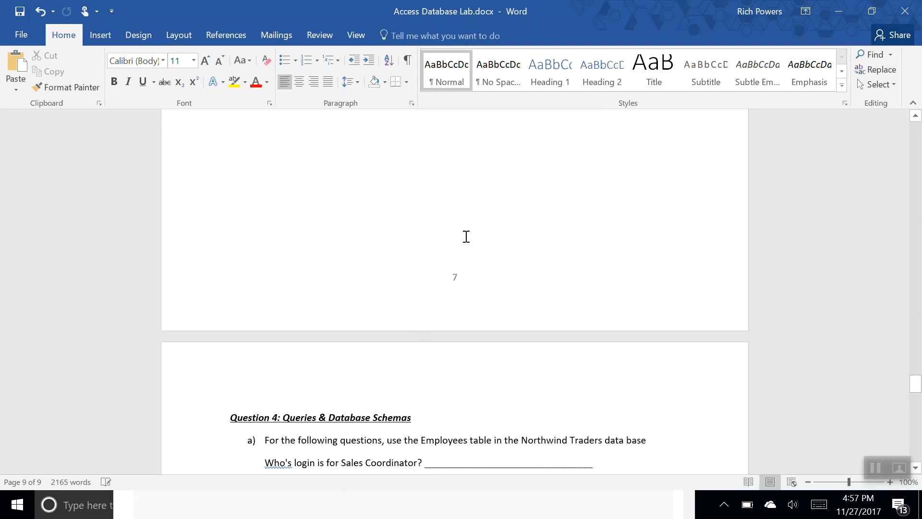
scroll(465, 238, "up", 15)
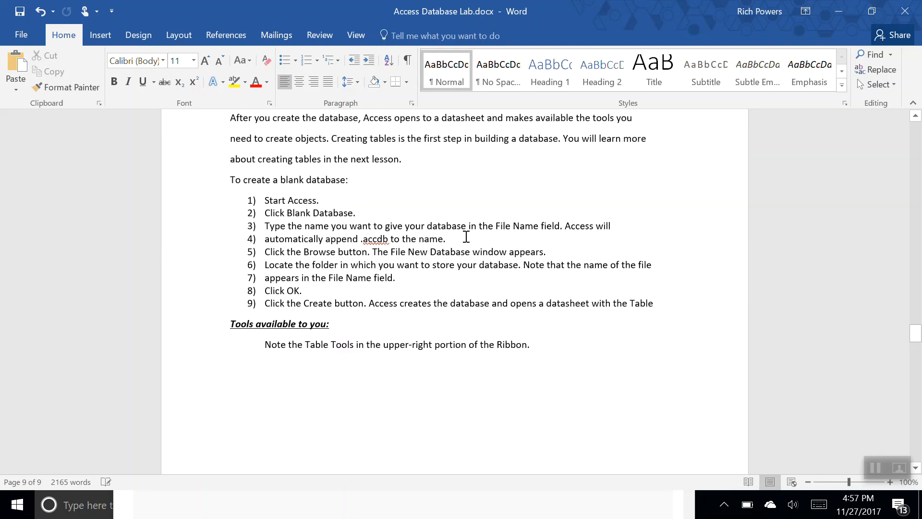
scroll(465, 237, "up", 10)
scroll(466, 247, "down", 20)
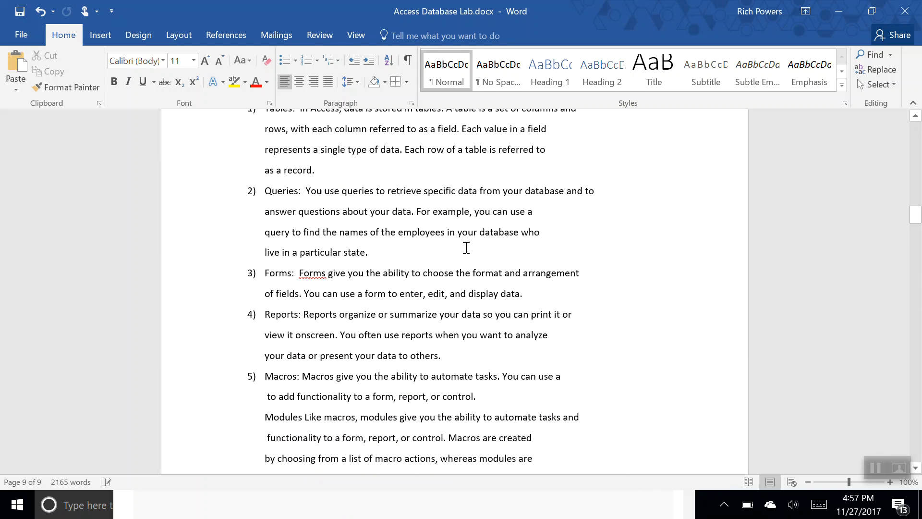
scroll(466, 248, "up", 15)
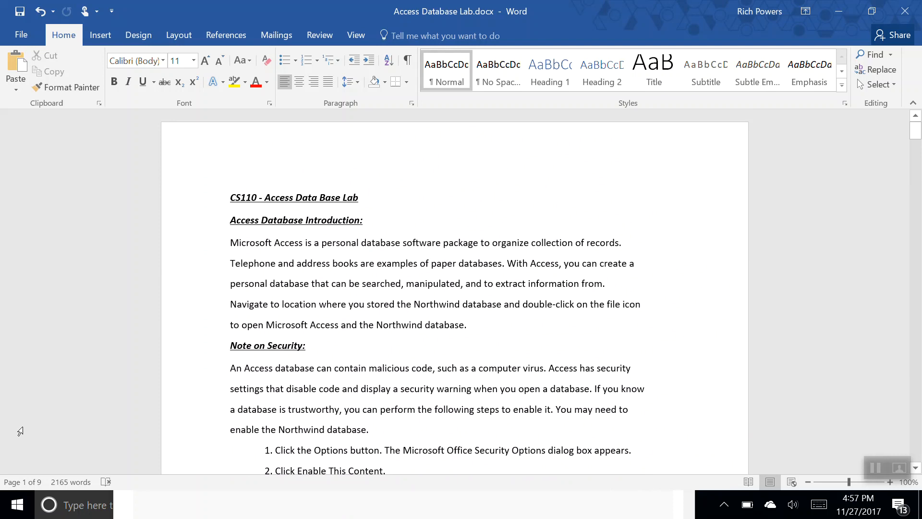
Start Access 2016 from the Word document.
left_click(18, 511)
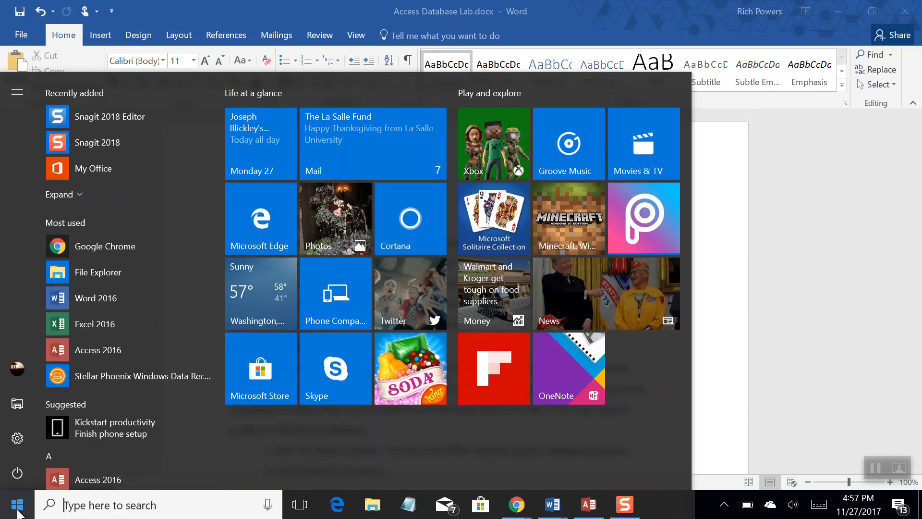
left_click(84, 347)
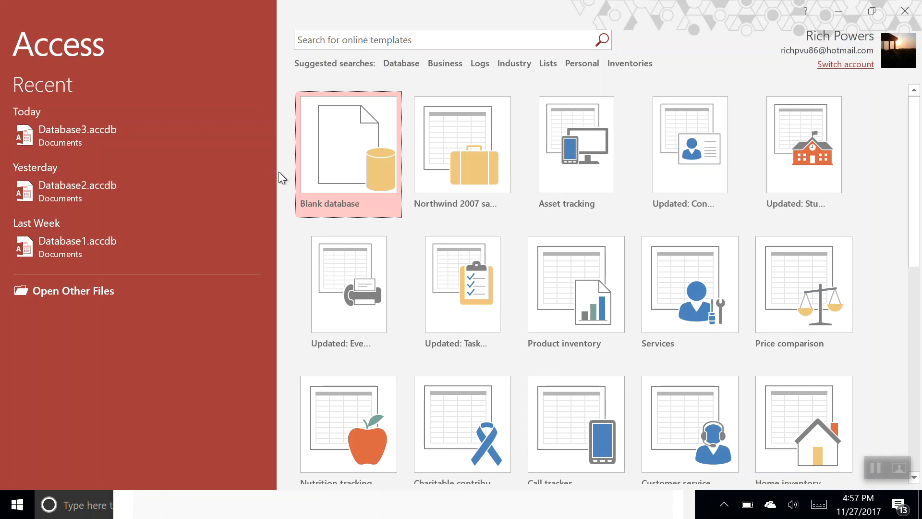
left_click(326, 39)
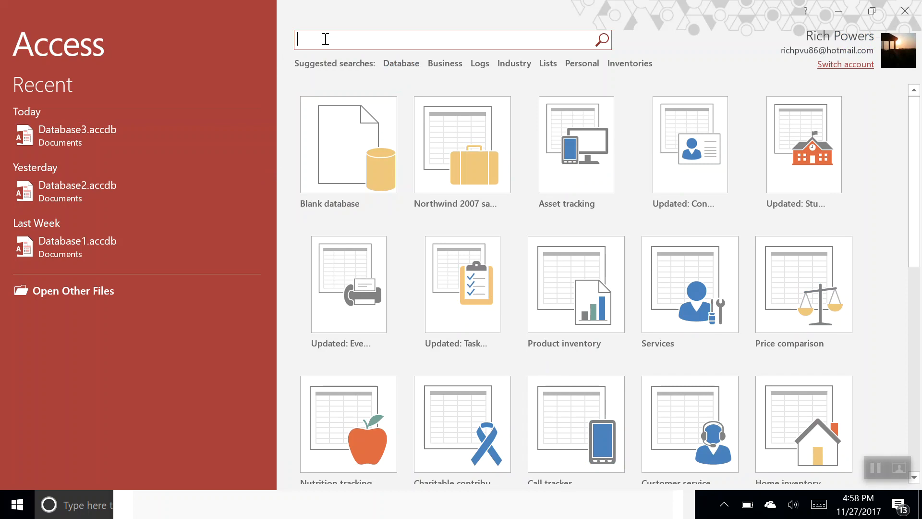
type("n")
type("orth")
key("Return")
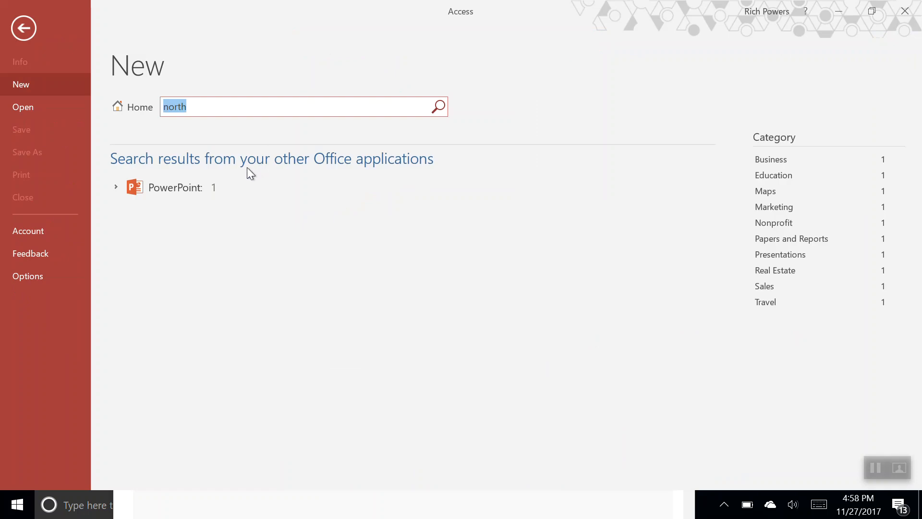
left_click(33, 27)
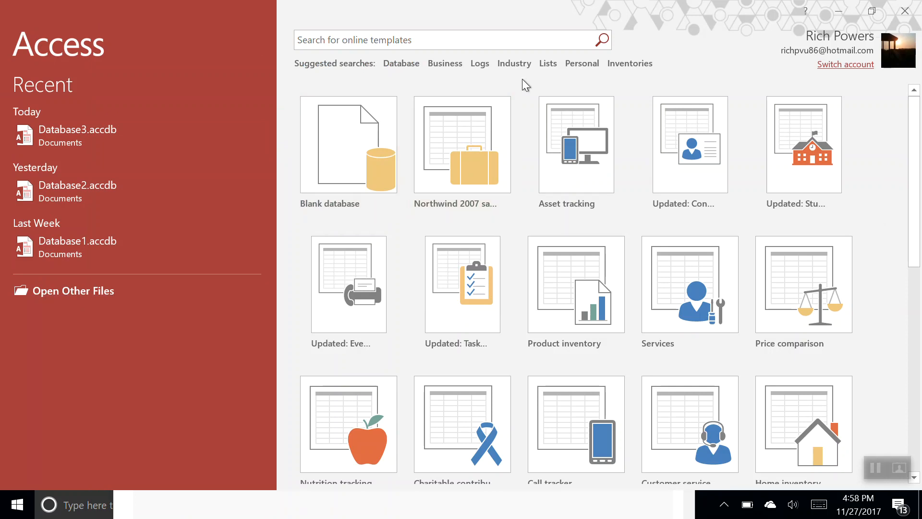
Search the online templates for "northwind" and create a database from the Northwind 2007 sample template under the suggested file name.
left_click(418, 43)
type("not")
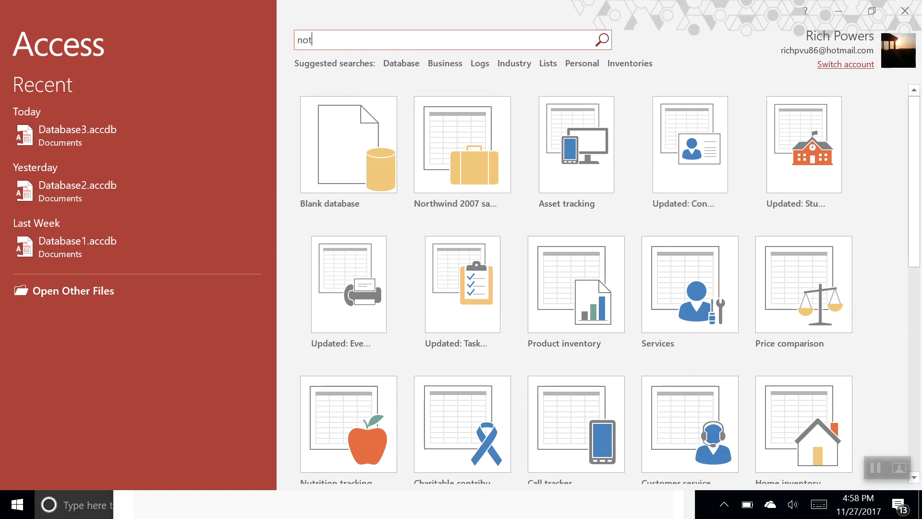
key("BackSpace")
type("rthwind")
key("Return")
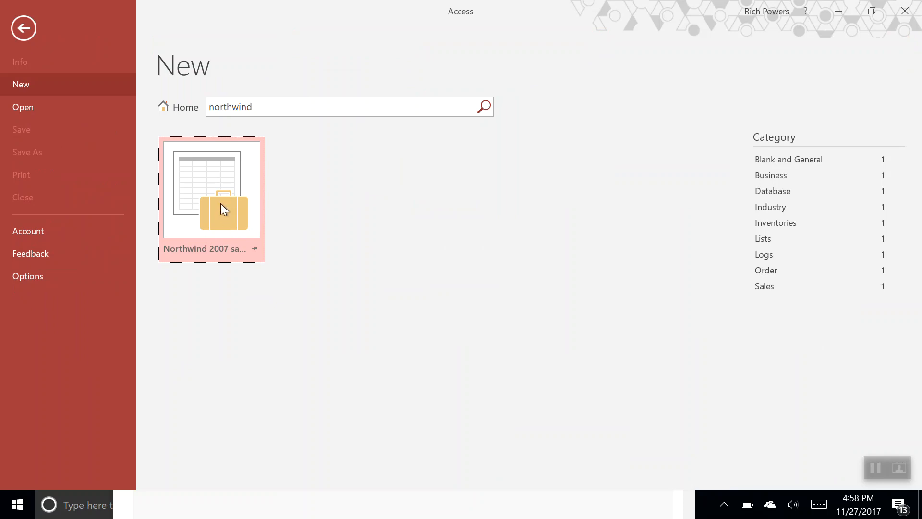
left_click(215, 200)
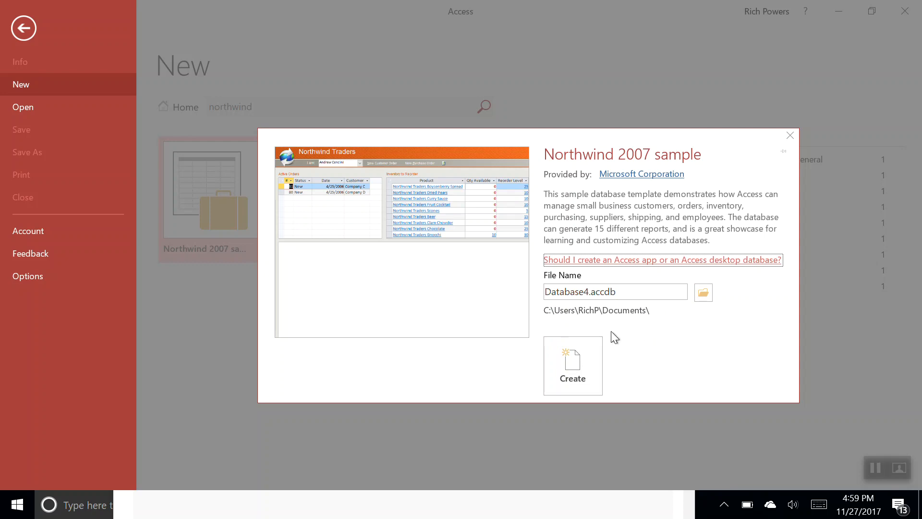
left_click(562, 358)
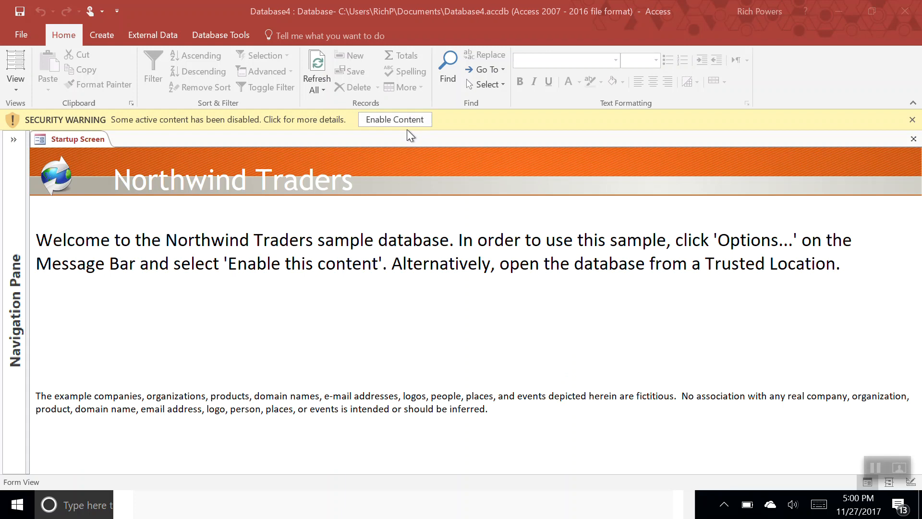
Enable the new database's disabled content and close the Northwind login dialog without logging in.
left_click(397, 120)
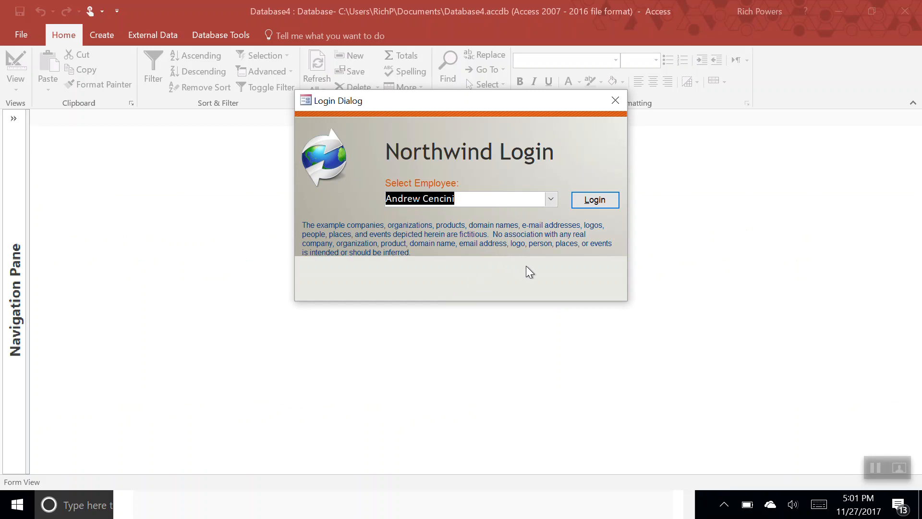
left_click(615, 100)
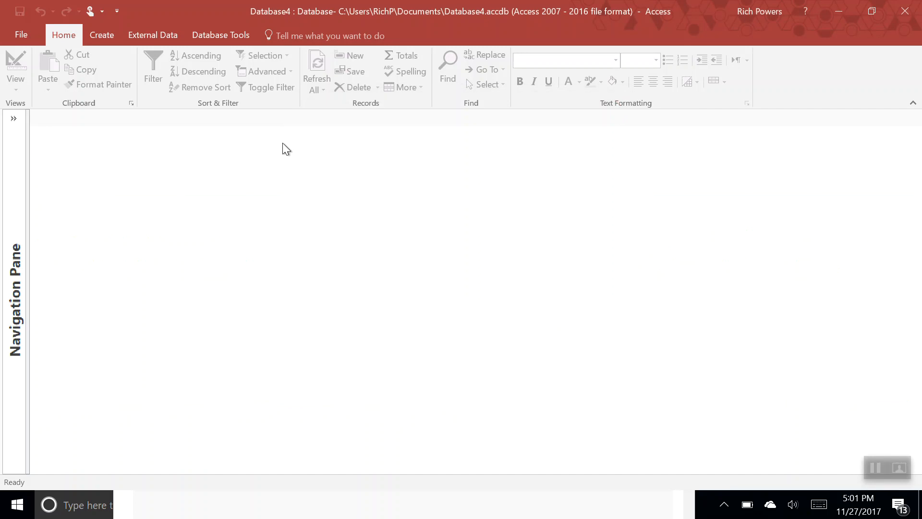
Open and widen the Navigation Pane, and expand its Employees, Reports, Shippers and Supporting Objects groups.
left_click(14, 119)
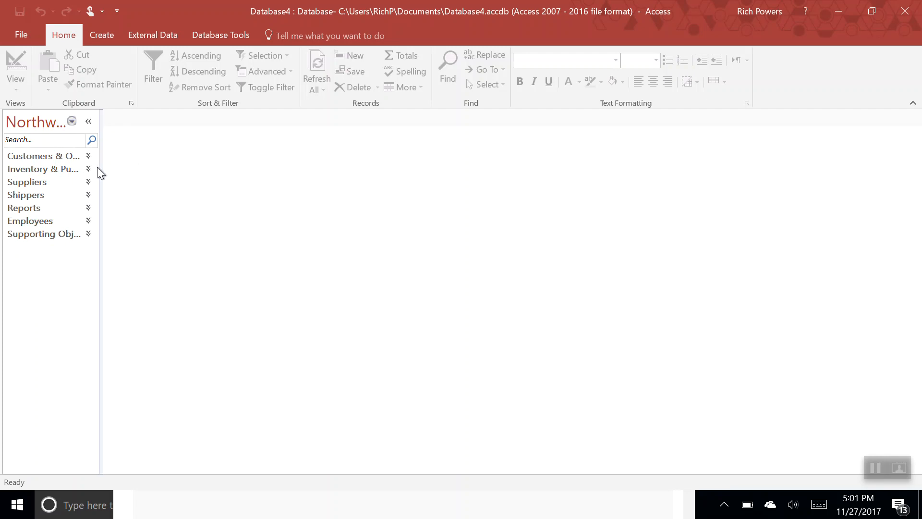
left_click_drag(101, 169, 206, 180)
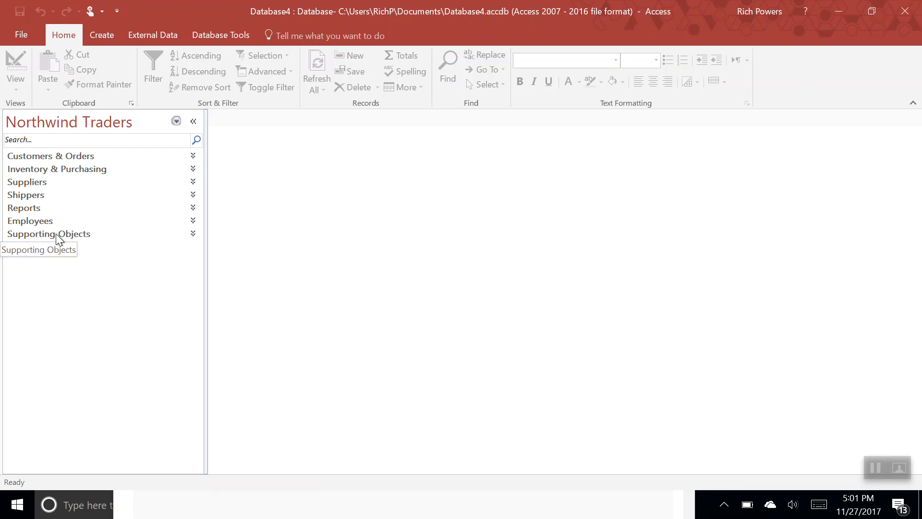
left_click(194, 222)
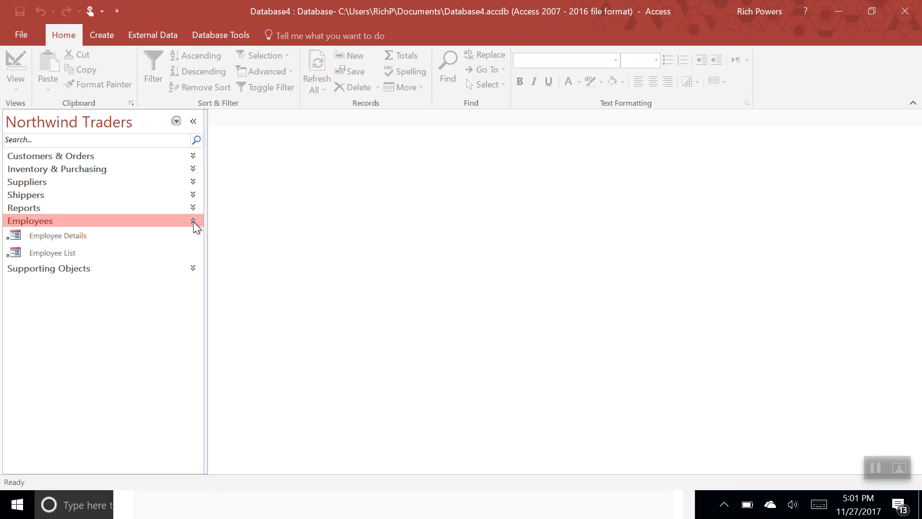
left_click(195, 208)
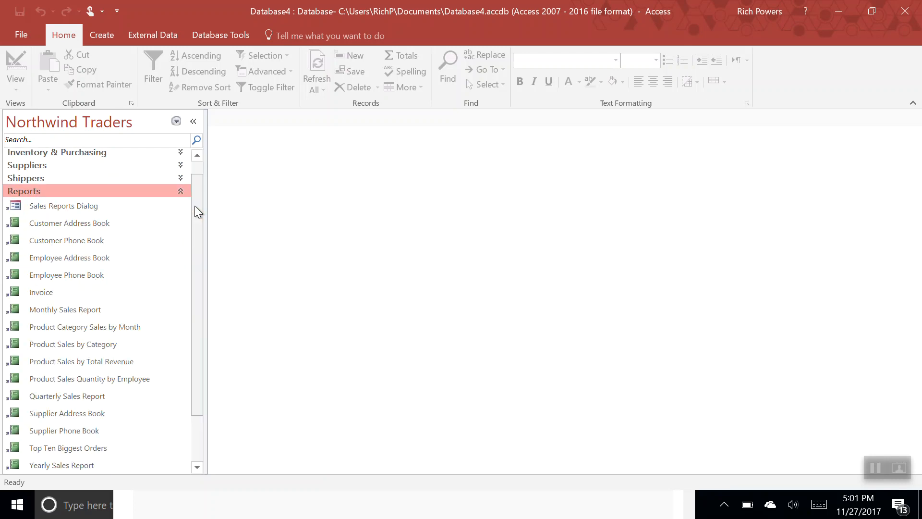
left_click(181, 177)
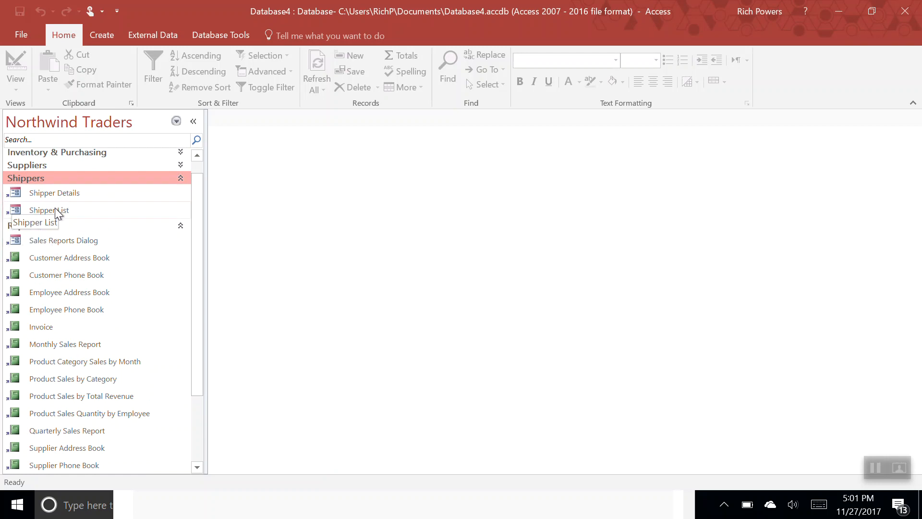
left_click(198, 466)
left_click(198, 465)
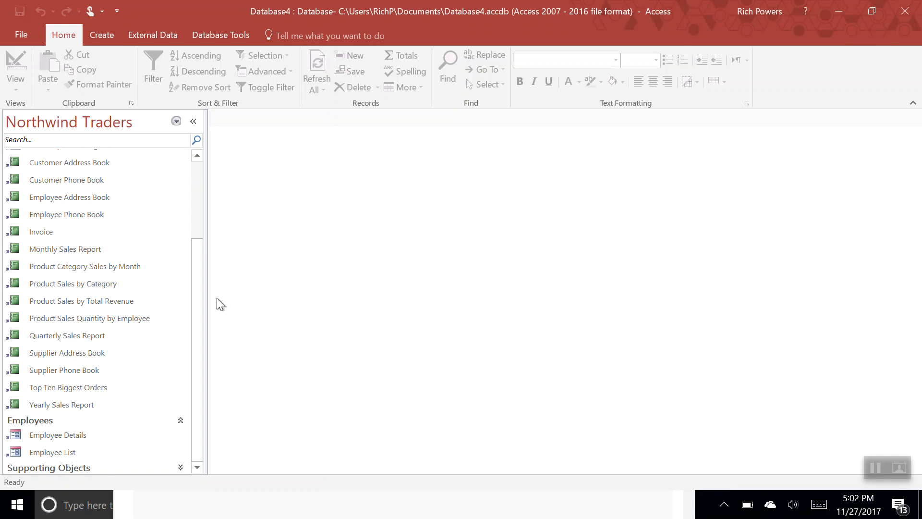
left_click(181, 468)
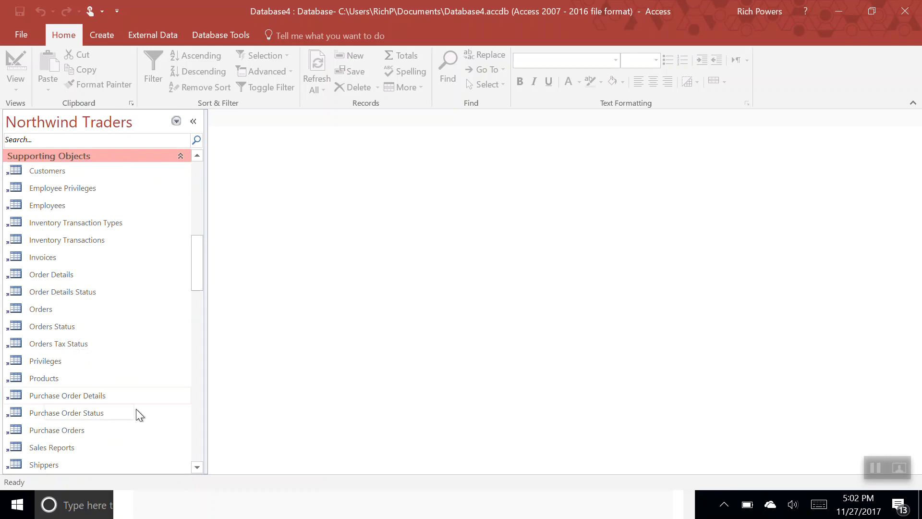
Open the Customers and Employees tables, and fit the Company column of the Employees table to its contents.
left_click(43, 172)
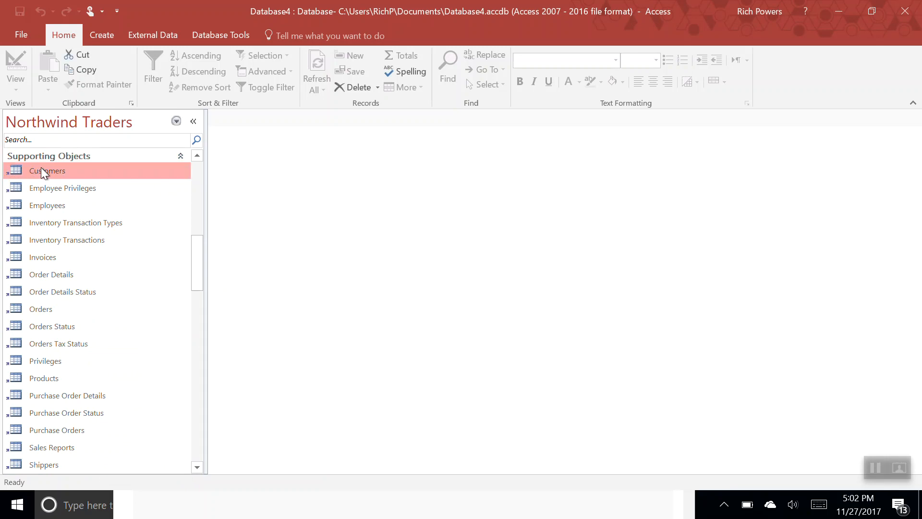
double_click(52, 169)
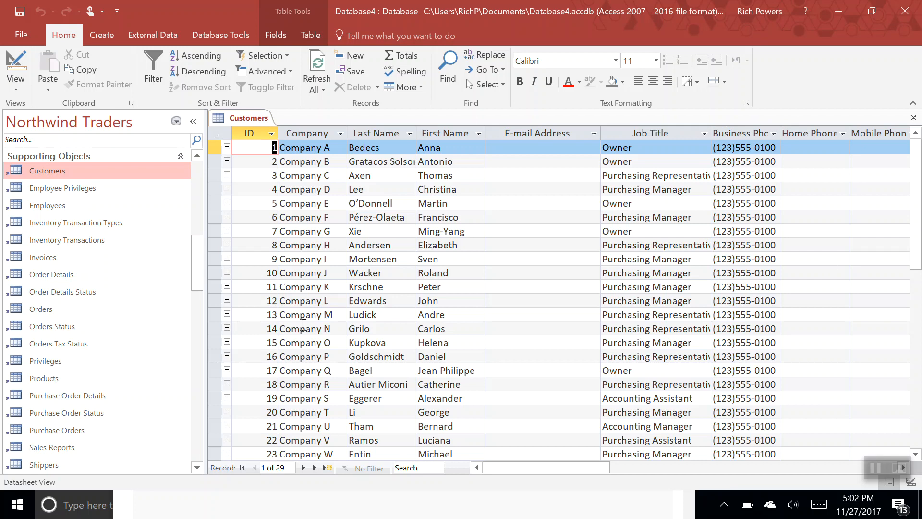
left_click(48, 206)
double_click(48, 206)
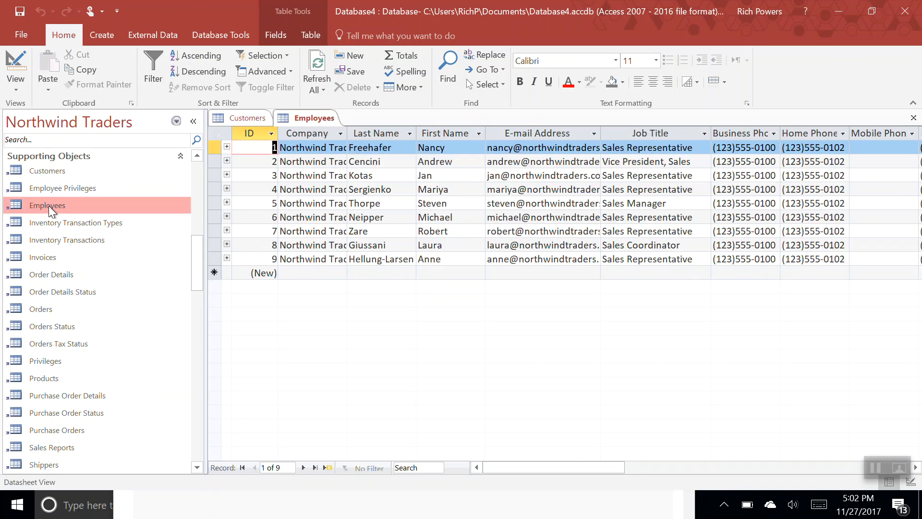
double_click(347, 134)
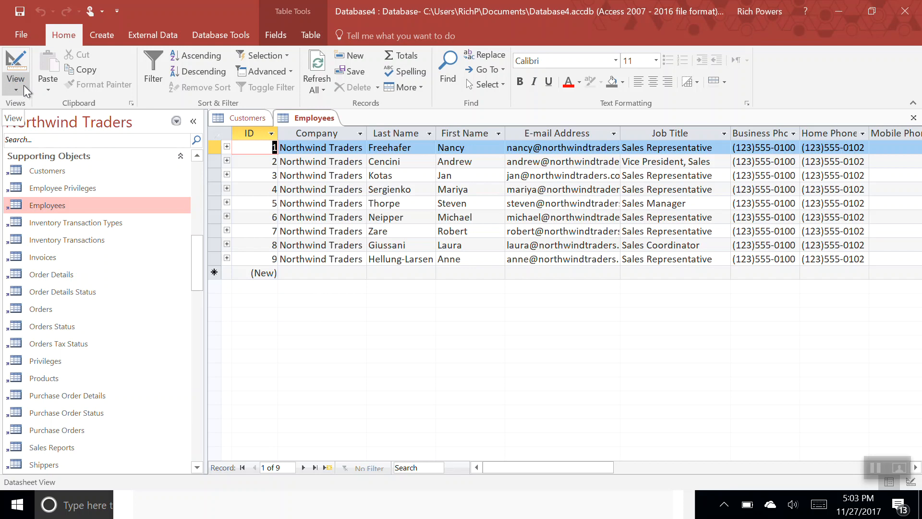
View the Employees table's field definitions in Design View and return to Datasheet View.
left_click(15, 87)
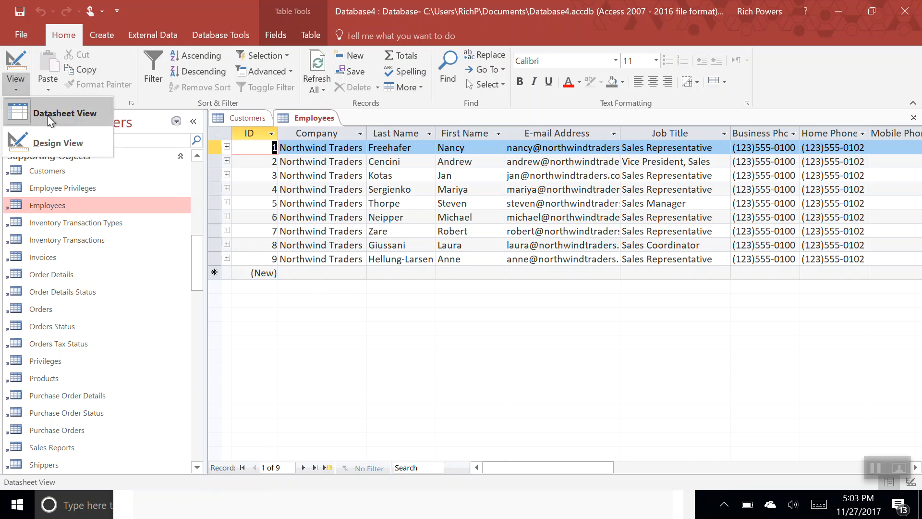
left_click(47, 143)
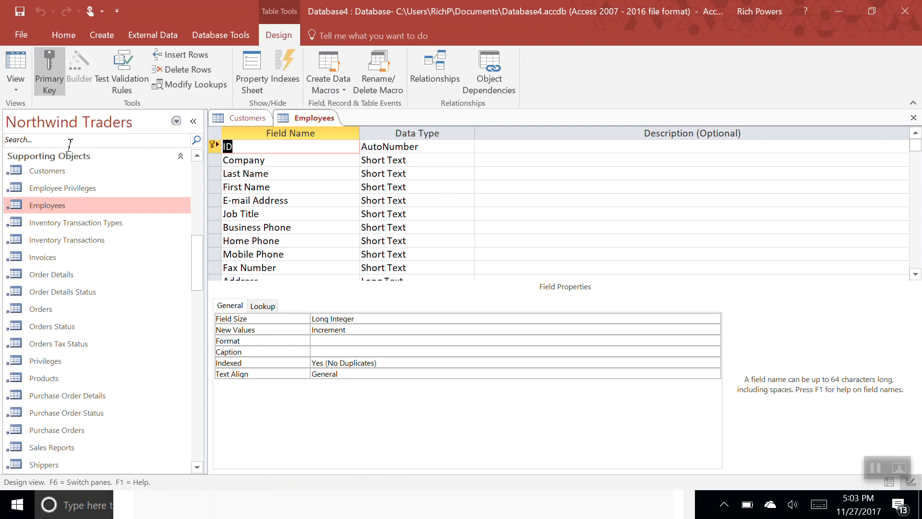
left_click(15, 90)
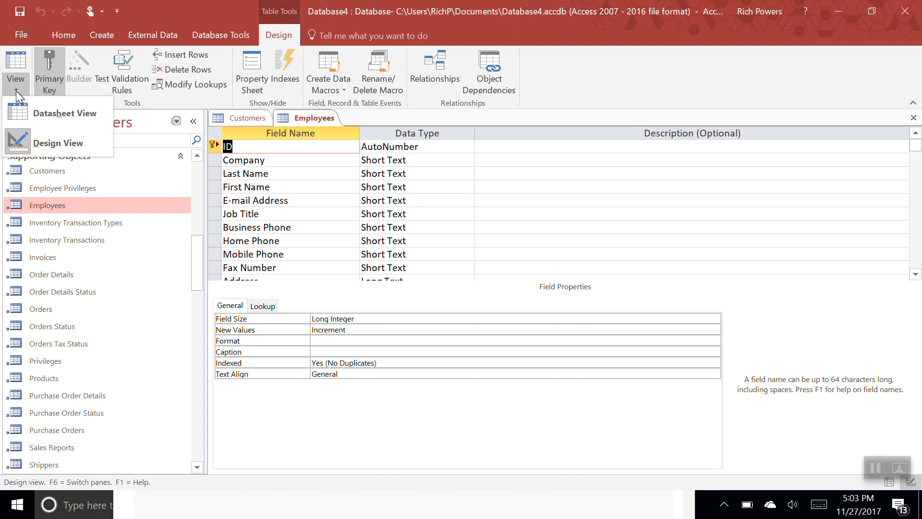
left_click(51, 114)
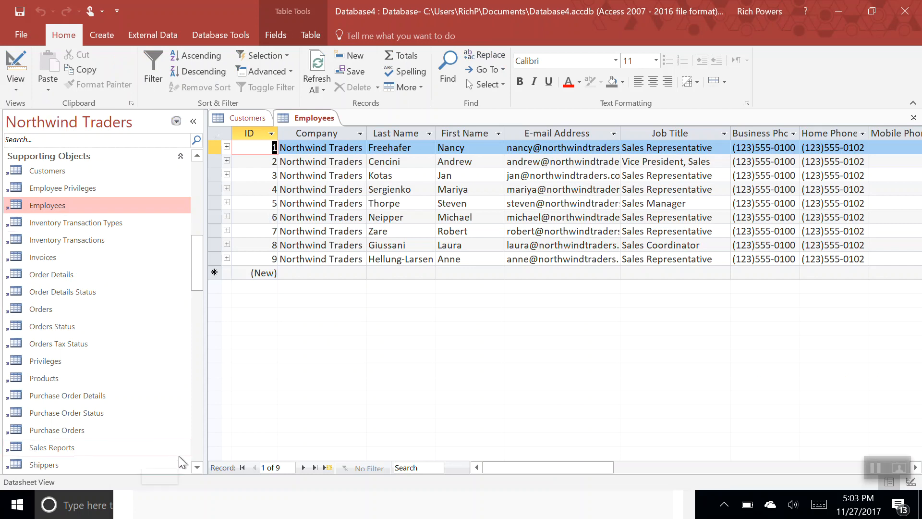
Inspect the table properties of the Shippers table in Supporting Objects and close them without changes.
left_click(197, 467)
left_click(198, 466)
left_click(197, 466)
left_click(197, 466)
left_click(197, 466)
left_click(198, 466)
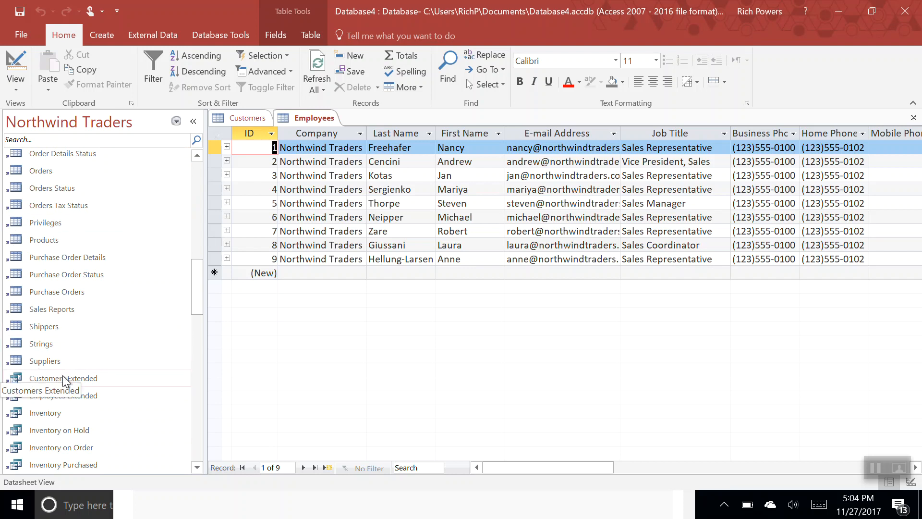
right_click(44, 328)
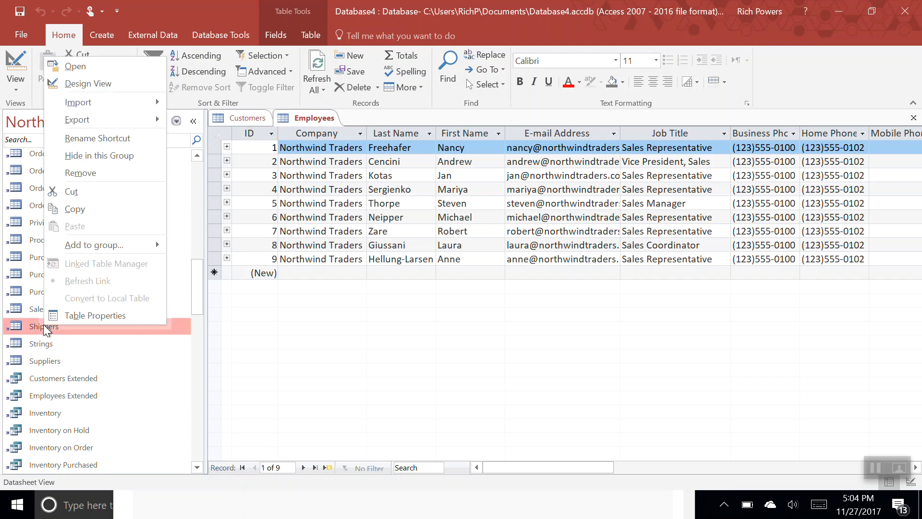
left_click(85, 316)
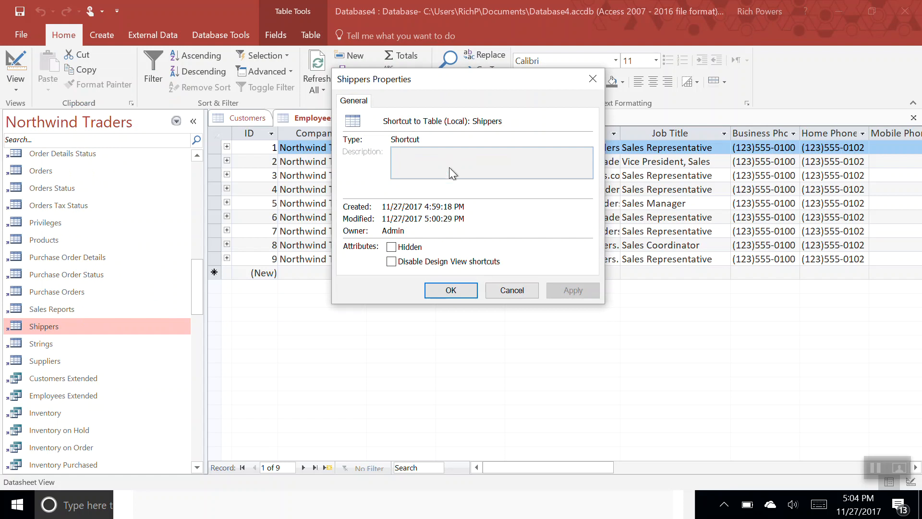
left_click(506, 290)
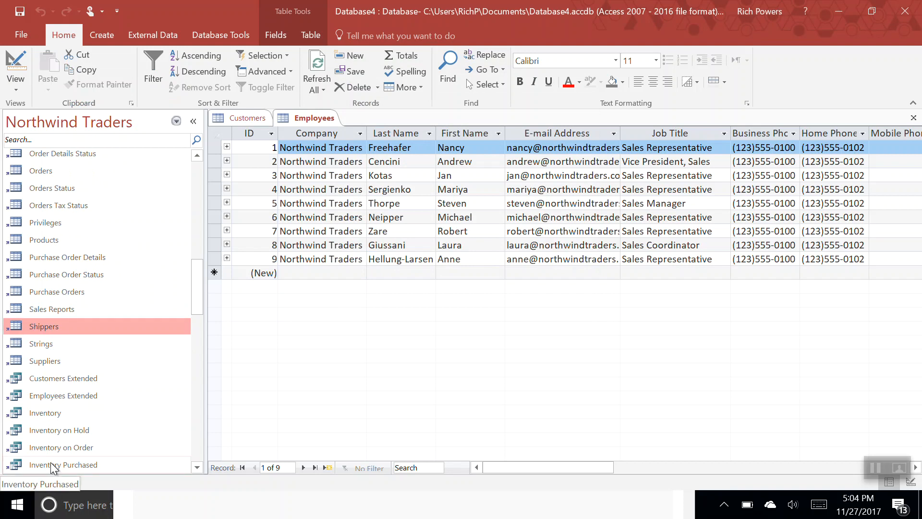
Inspect the object properties of the Inventory on Hold query and close them without changes.
right_click(48, 429)
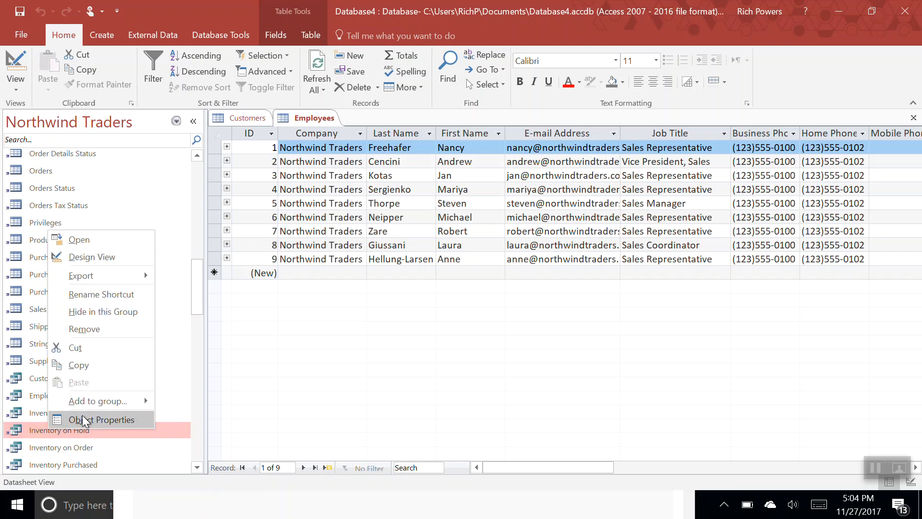
left_click(82, 420)
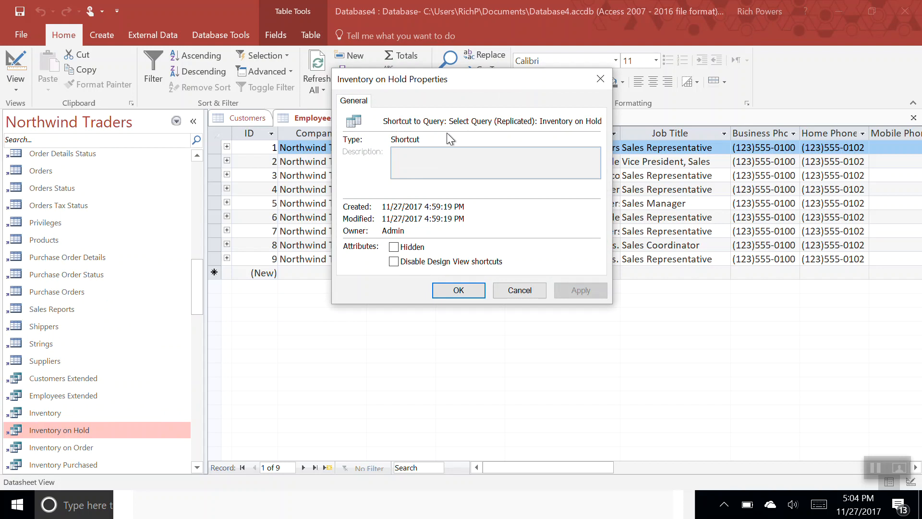
left_click(519, 291)
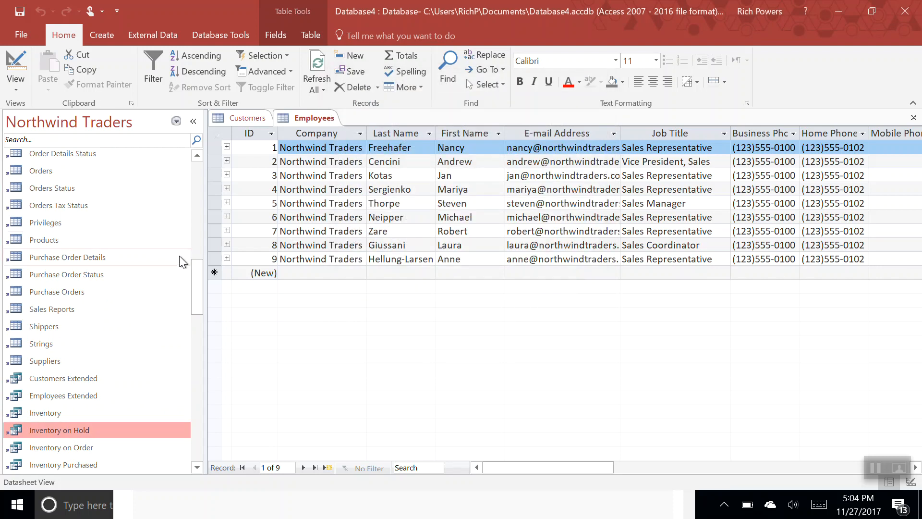
left_click_drag(200, 278, 206, 160)
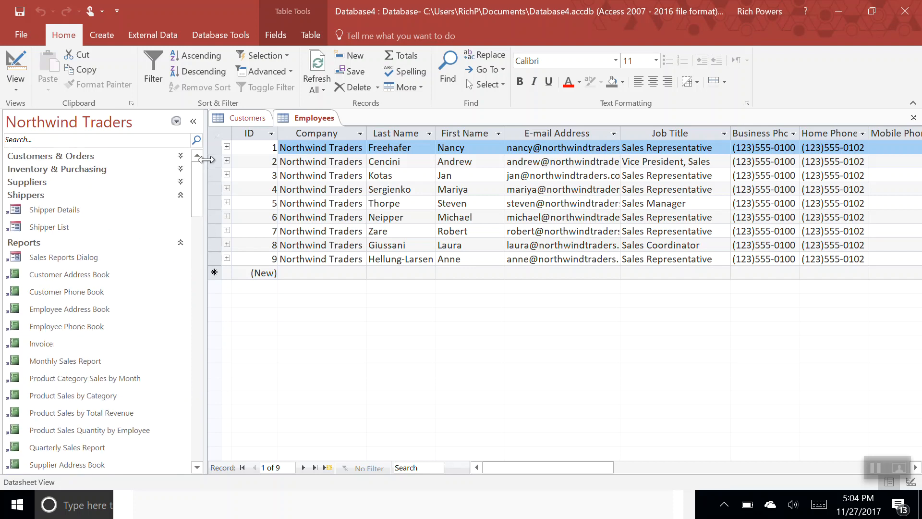